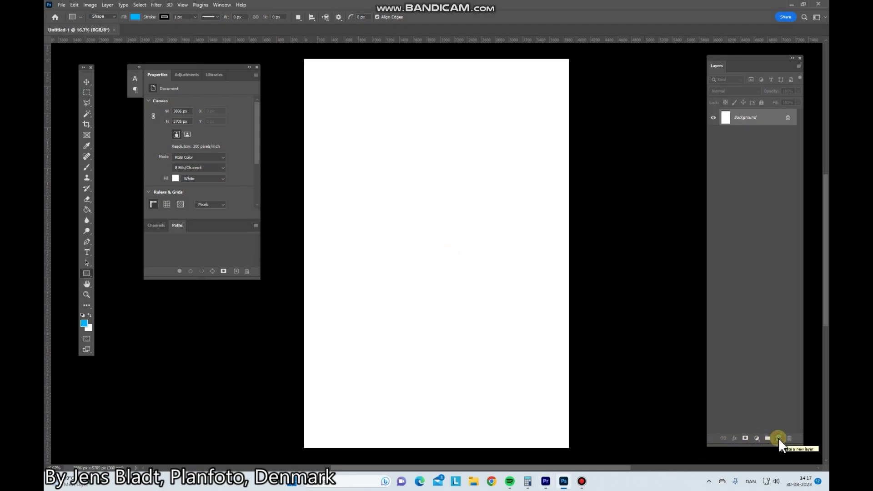
Add an empty Layer 1 above the Background of the blank page
{"action": "left_click", "coordinate": [779, 437]}
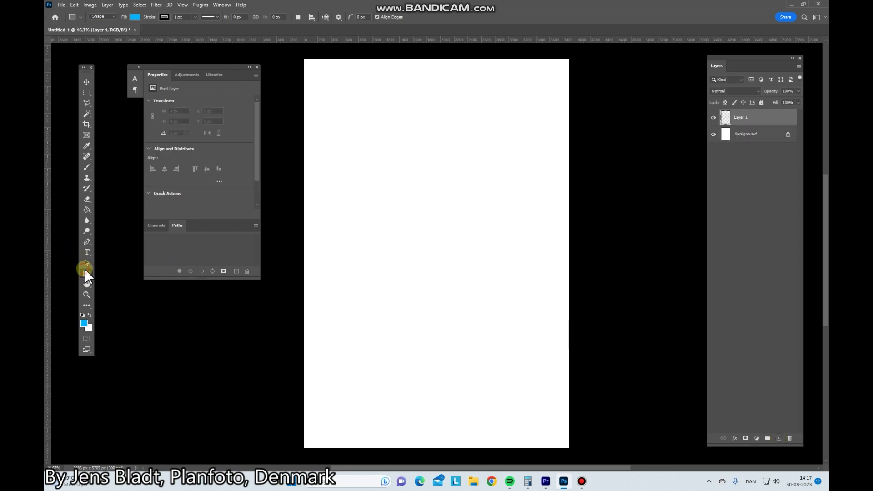
Draw a blue 148 × 105 mm rectangle in the page's top-left corner
{"action": "left_click", "coordinate": [316, 66]}
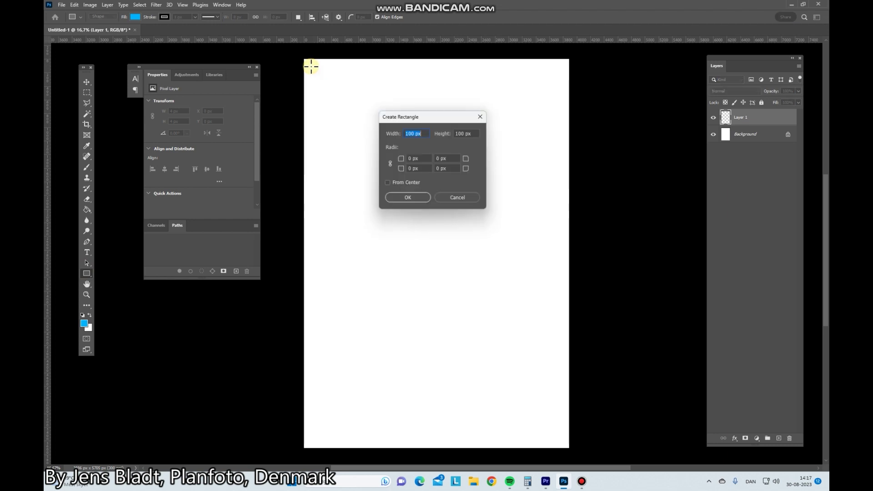
{"action": "type", "text": "148 mm"}
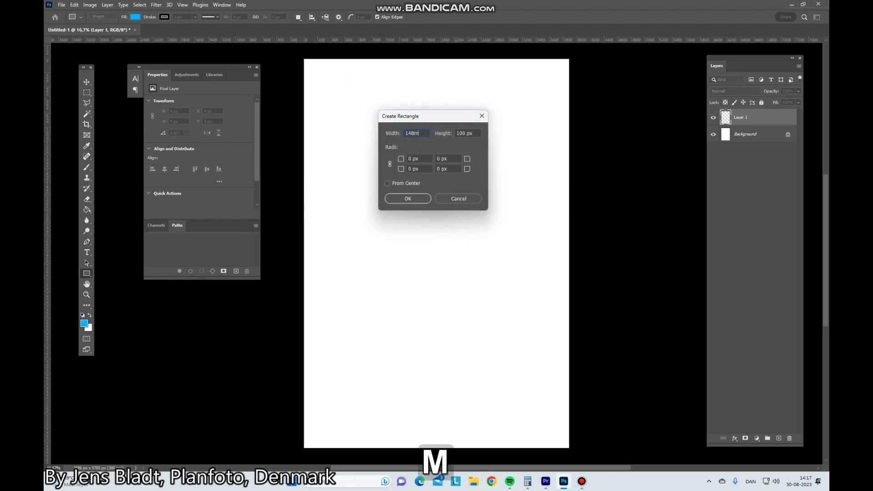
{"action": "key", "text": "Tab"}
{"action": "type", "text": "105mm"}
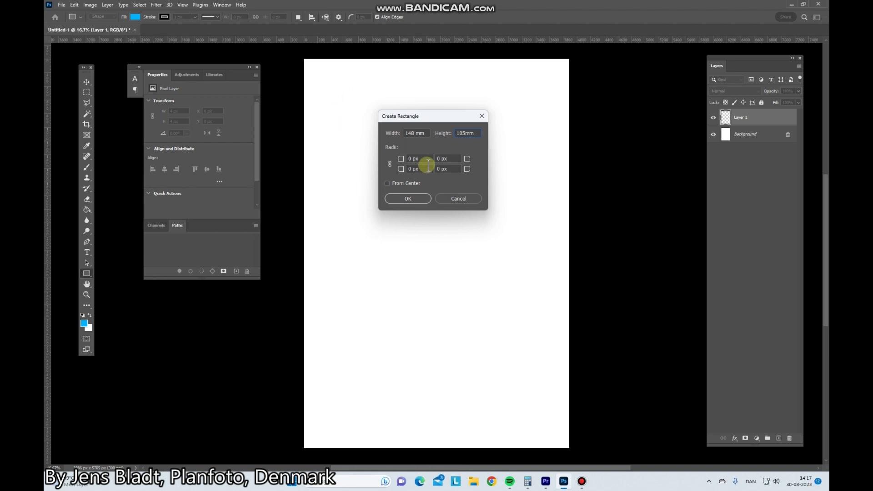
{"action": "left_click", "coordinate": [424, 198]}
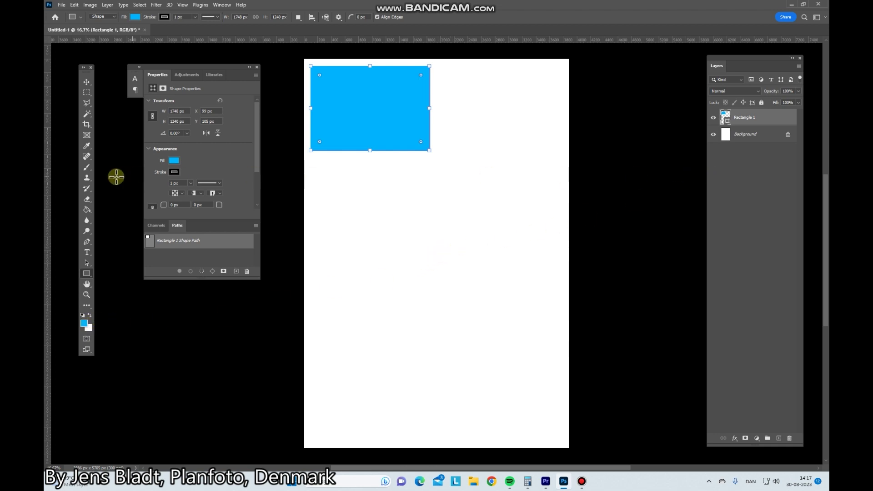
{"action": "left_click", "coordinate": [87, 82]}
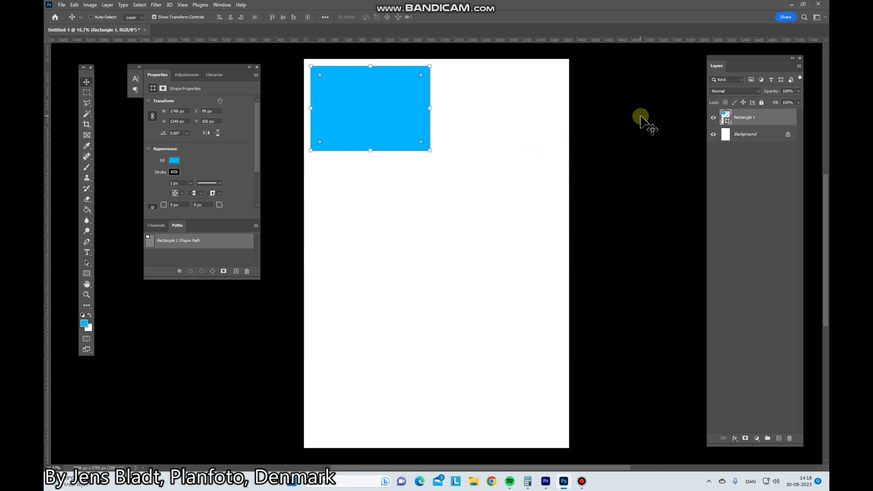
Convert the Rectangle 1 layer into a smart object
{"action": "right_click", "coordinate": [735, 119]}
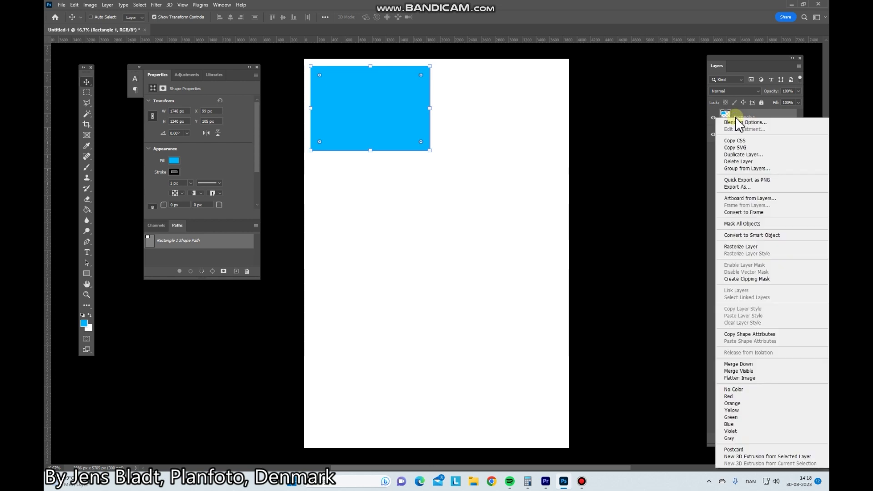
{"action": "left_click", "coordinate": [759, 236]}
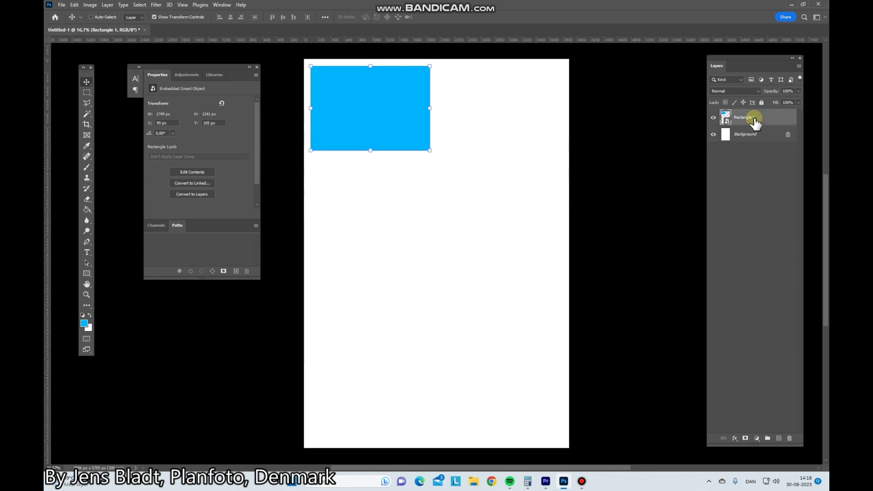
Duplicate the rectangle four times, stacking four down the left column and one at top right
{"action": "key", "text": "ctrl"}
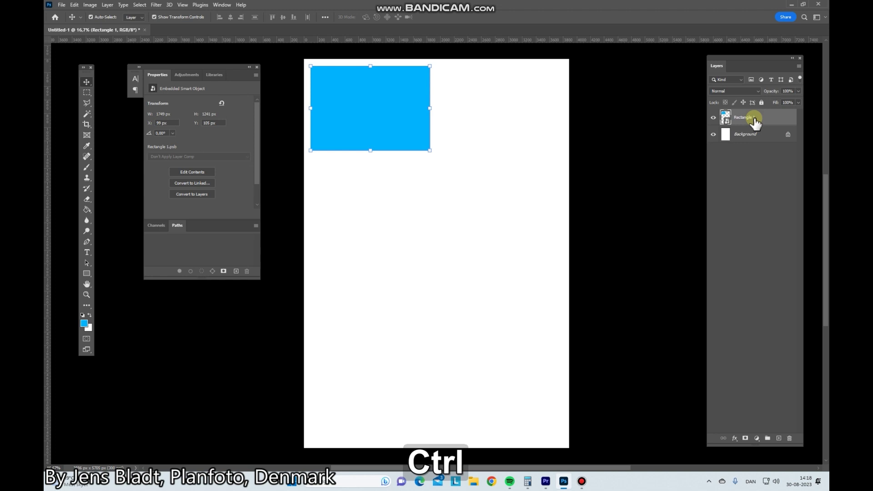
{"action": "key", "text": "ctrl+j"}
{"action": "key", "text": "ctrl+j"}
{"action": "key", "text": "ctrl+j"}
{"action": "key", "text": "ctrl+j"}
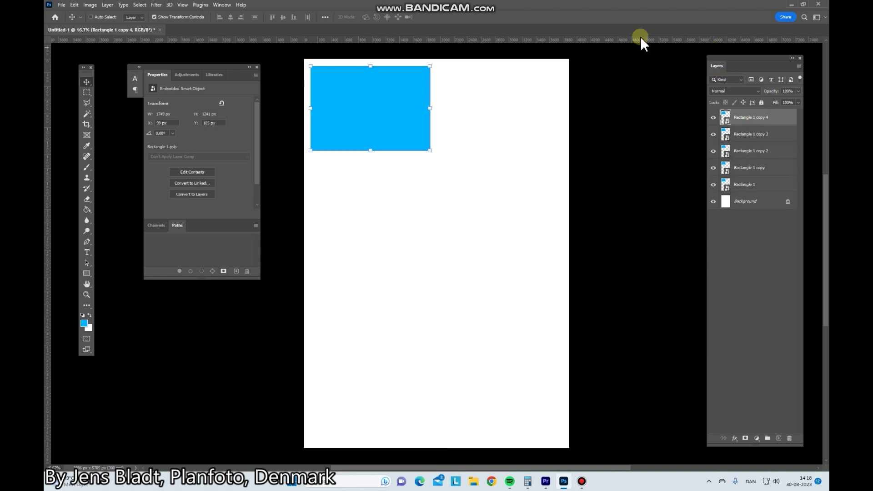
{"action": "left_click_drag", "start_coordinate": [351, 113], "coordinate": [350, 187]}
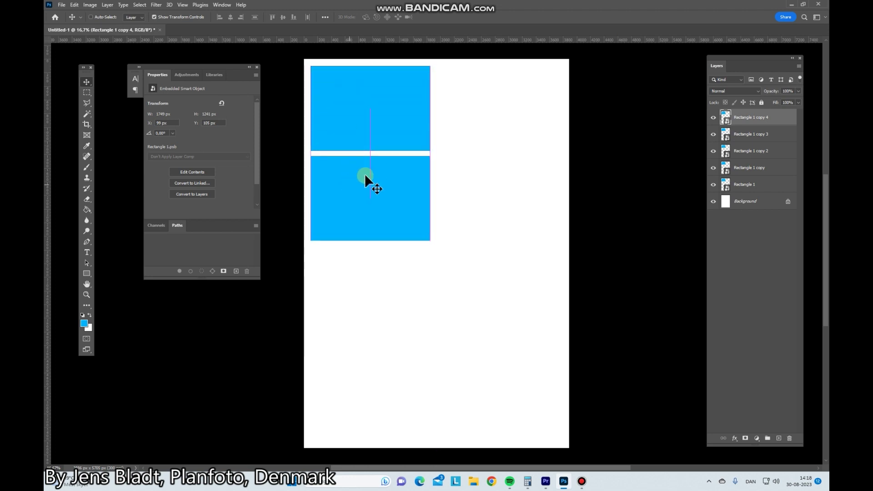
{"action": "left_click", "coordinate": [751, 133]}
{"action": "left_click_drag", "start_coordinate": [405, 133], "coordinate": [398, 305]}
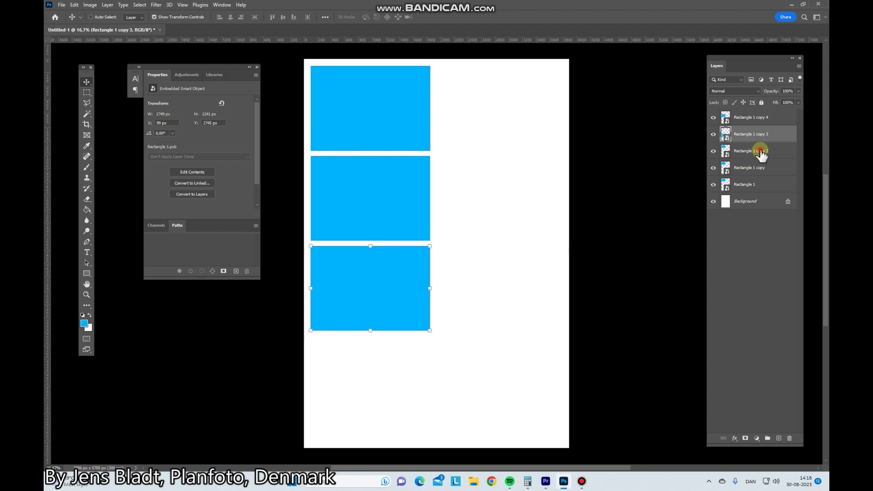
{"action": "left_click", "coordinate": [758, 151]}
{"action": "left_click_drag", "start_coordinate": [405, 141], "coordinate": [396, 394]}
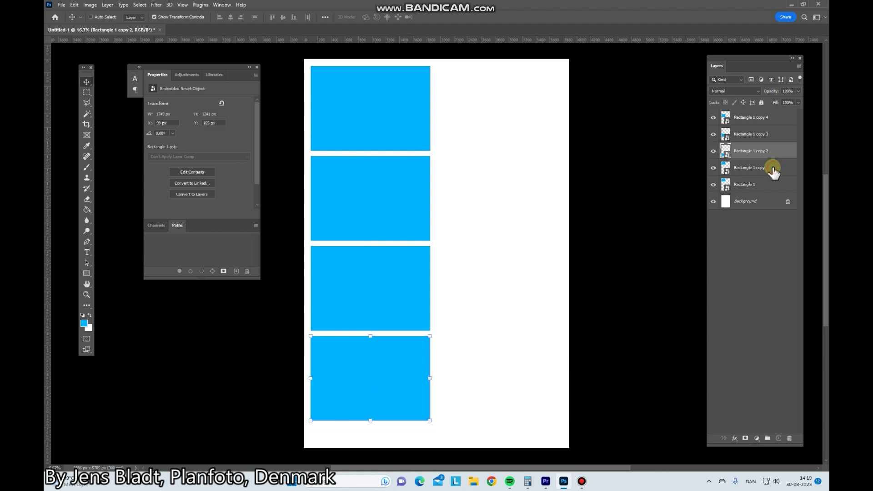
{"action": "left_click", "coordinate": [775, 170]}
{"action": "left_click_drag", "start_coordinate": [416, 130], "coordinate": [538, 133]}
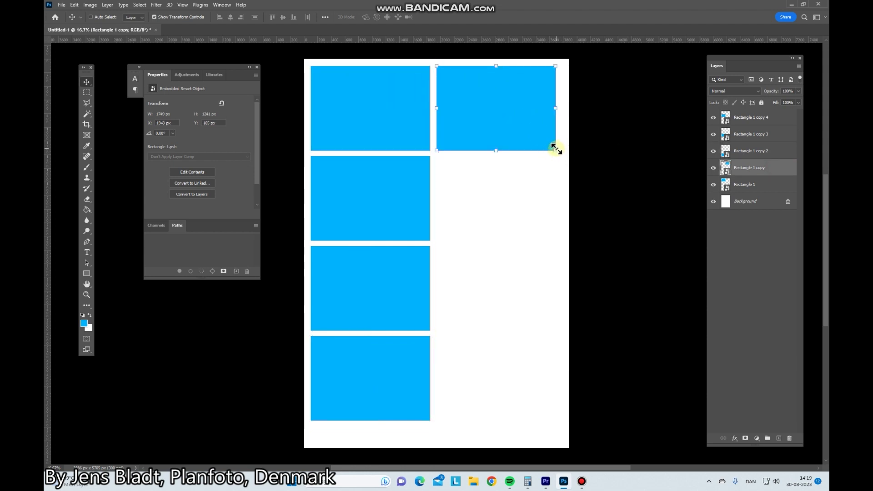
Rotate the top-right copy 90°, scale its height to 70.71%, and set it beside the top-left rectangle
{"action": "key", "text": "ctrl+t"}
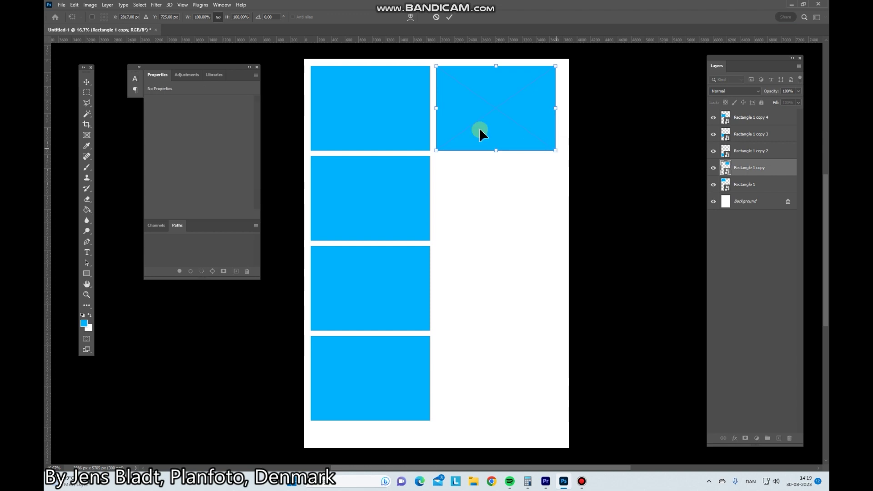
{"action": "left_click", "coordinate": [266, 17]}
{"action": "type", "text": "90"}
{"action": "key", "text": "Return"}
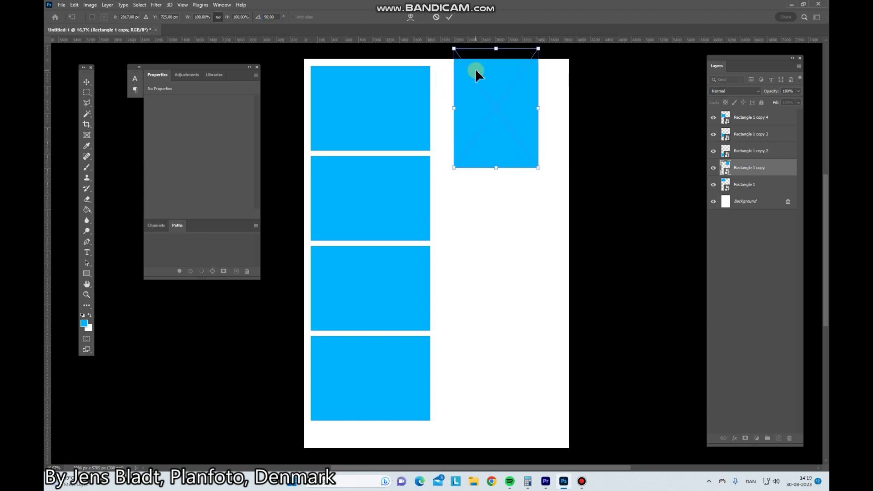
{"action": "left_click_drag", "start_coordinate": [474, 73], "coordinate": [471, 90]}
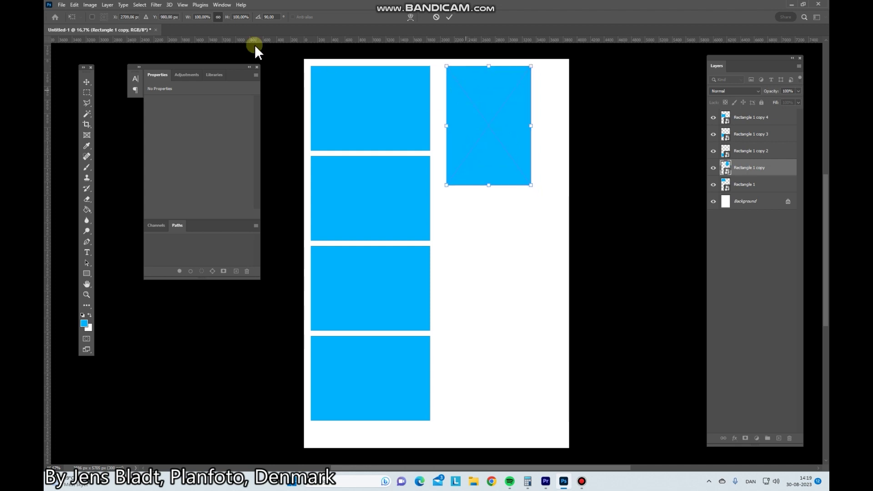
{"action": "left_click", "coordinate": [236, 17]}
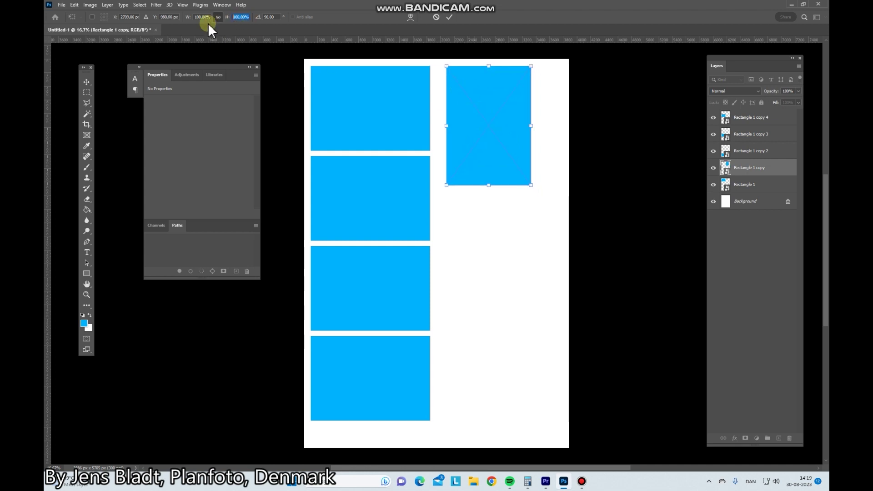
{"action": "type", "text": "70"}
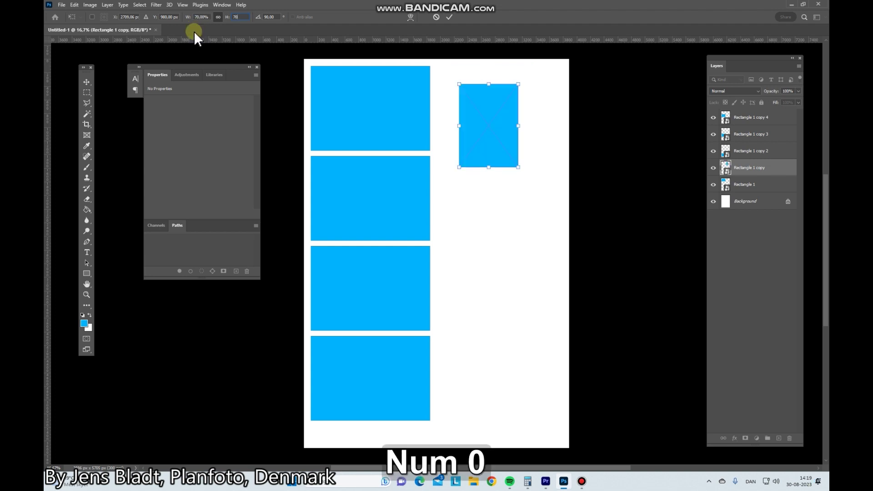
{"action": "type", "text": ",7"}
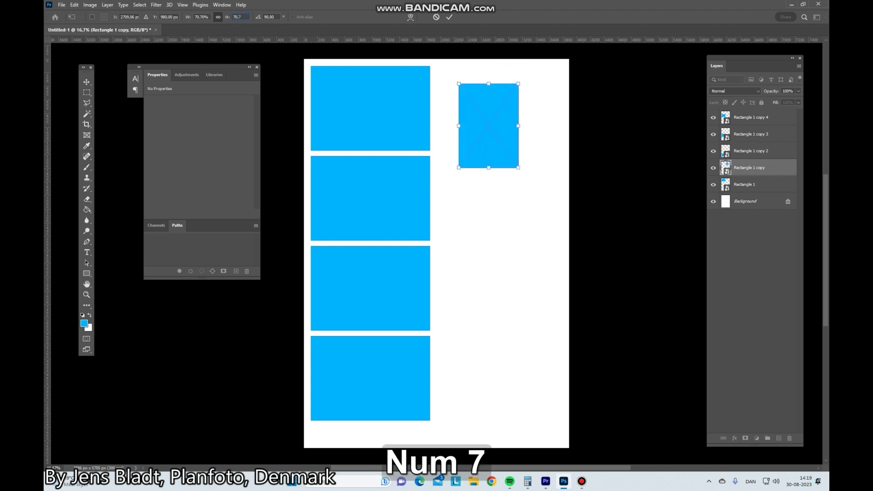
{"action": "type", "text": "1"}
{"action": "key", "text": "Return"}
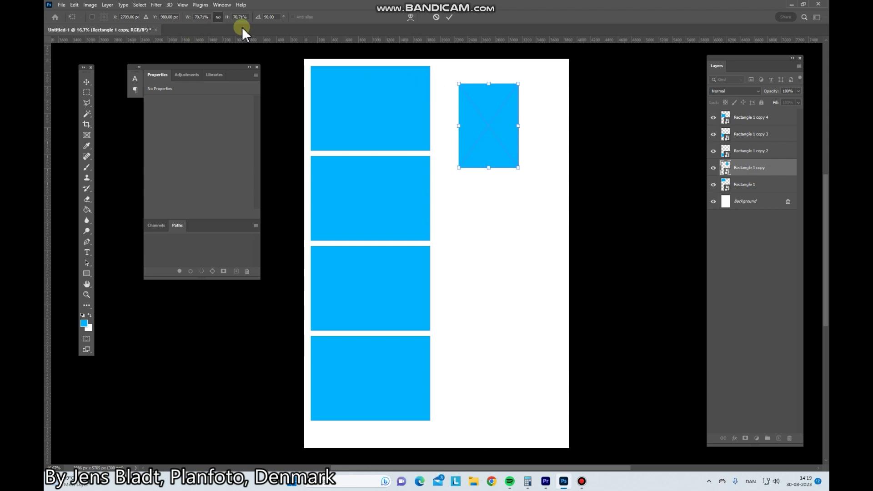
{"action": "left_click_drag", "start_coordinate": [478, 99], "coordinate": [456, 83]}
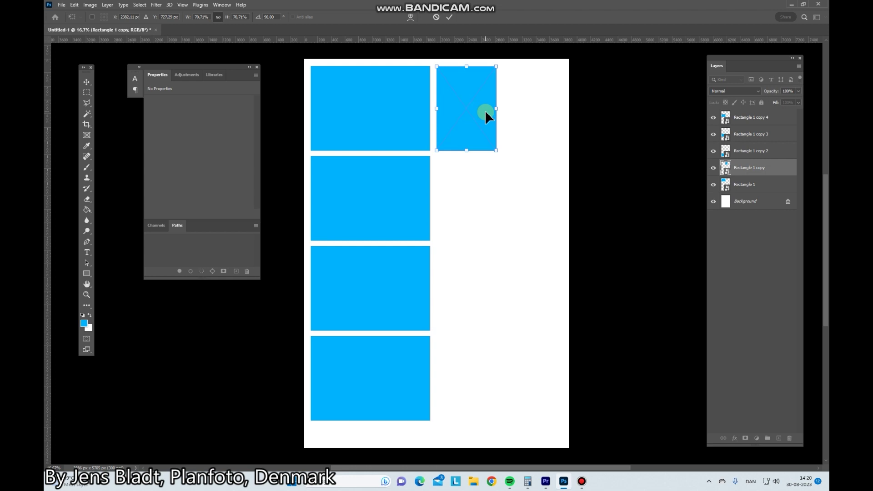
{"action": "left_click", "coordinate": [86, 83]}
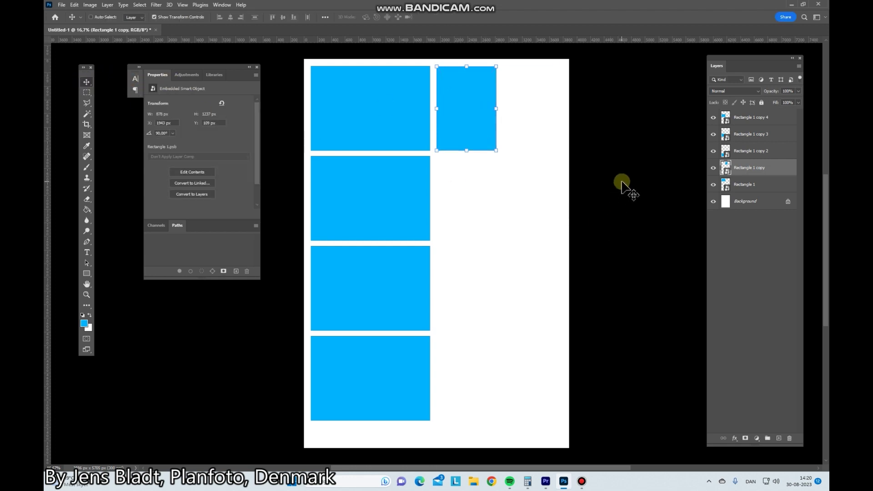
Copy the small rectangle beside itself, then duplicate that pair into the second row
{"action": "key", "text": "ctrl"}
{"action": "key", "text": "ctrl+j"}
{"action": "left_click_drag", "start_coordinate": [452, 132], "coordinate": [521, 132]}
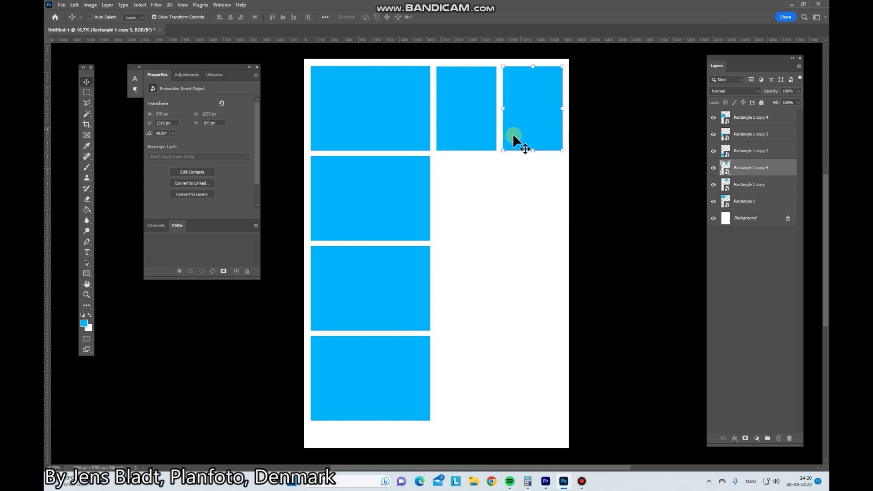
{"action": "key", "text": "shift"}
{"action": "left_click", "coordinate": [776, 184], "text": "shift"}
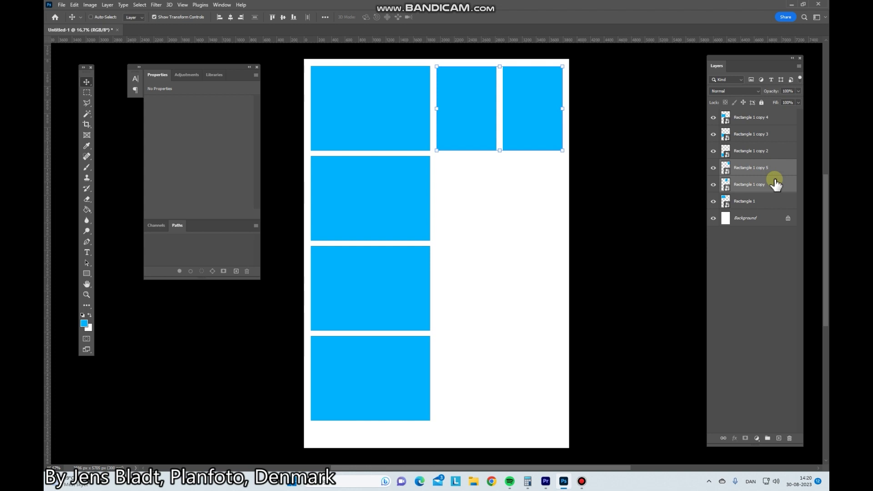
{"action": "key", "text": "ctrl"}
{"action": "key", "text": "ctrl+j"}
{"action": "key", "text": "ctrl+j"}
{"action": "key", "text": "ctrl+j"}
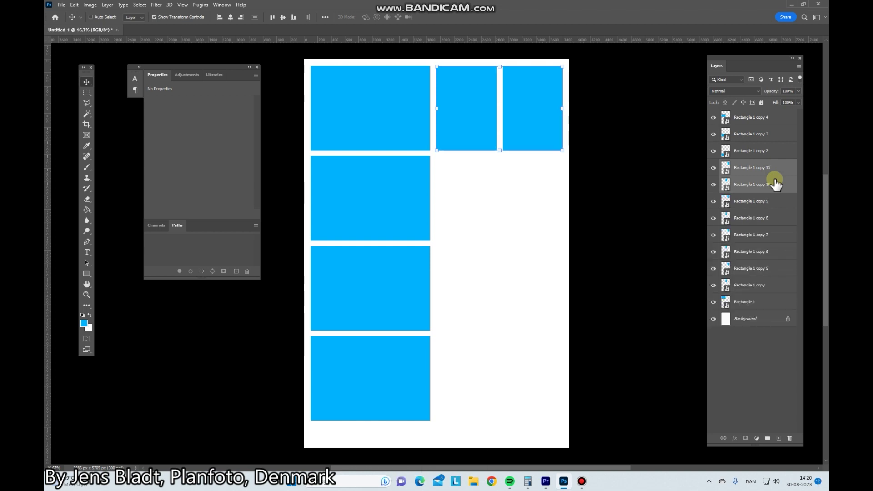
{"action": "left_click", "coordinate": [484, 107]}
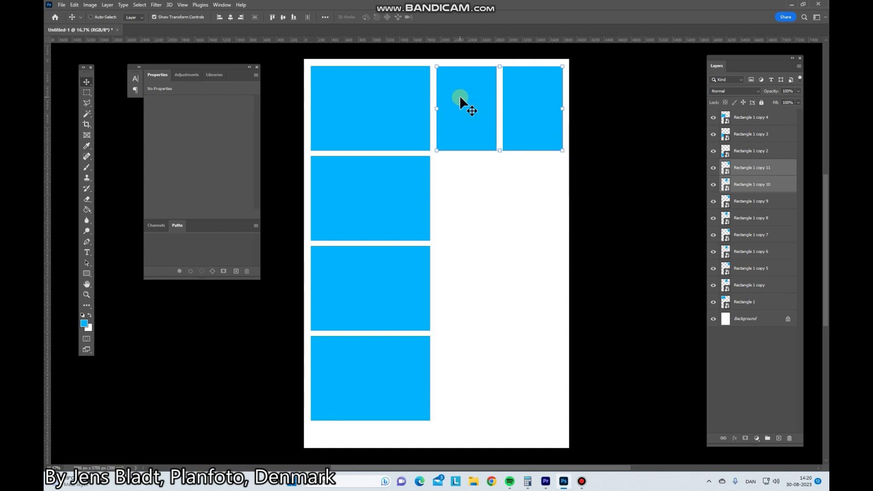
{"action": "left_click_drag", "start_coordinate": [460, 98], "coordinate": [460, 191]}
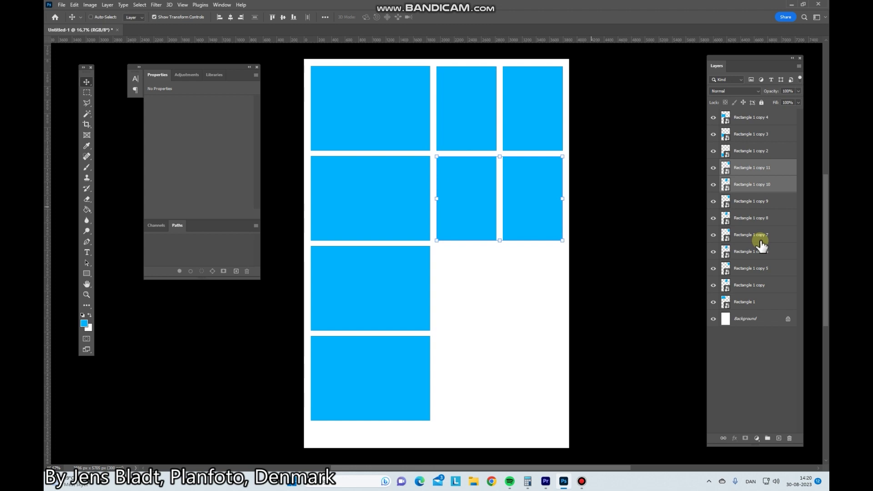
Move the remaining small-rectangle pairs (copies 9/8 and 7/6) into the third and fourth rows
{"action": "left_click", "coordinate": [787, 205]}
{"action": "left_click", "coordinate": [778, 218], "text": "shift"}
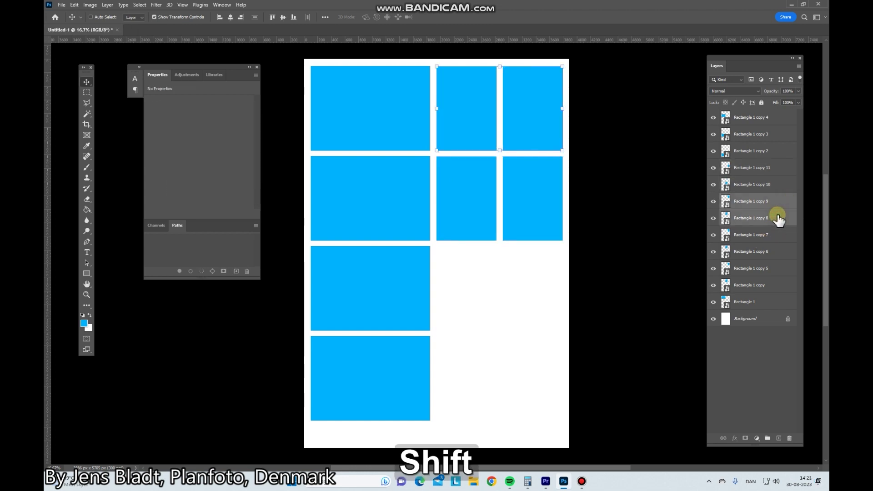
{"action": "left_click_drag", "start_coordinate": [462, 136], "coordinate": [464, 307]}
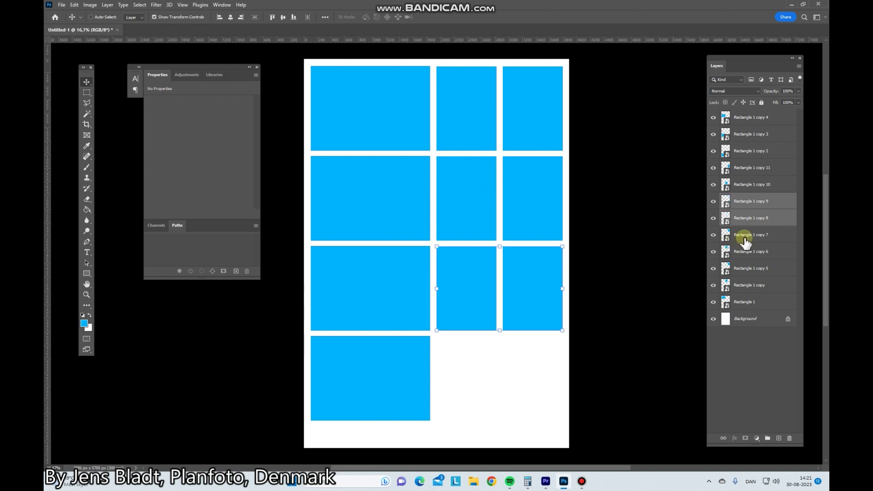
{"action": "left_click", "coordinate": [745, 235]}
{"action": "left_click", "coordinate": [766, 253], "text": "shift"}
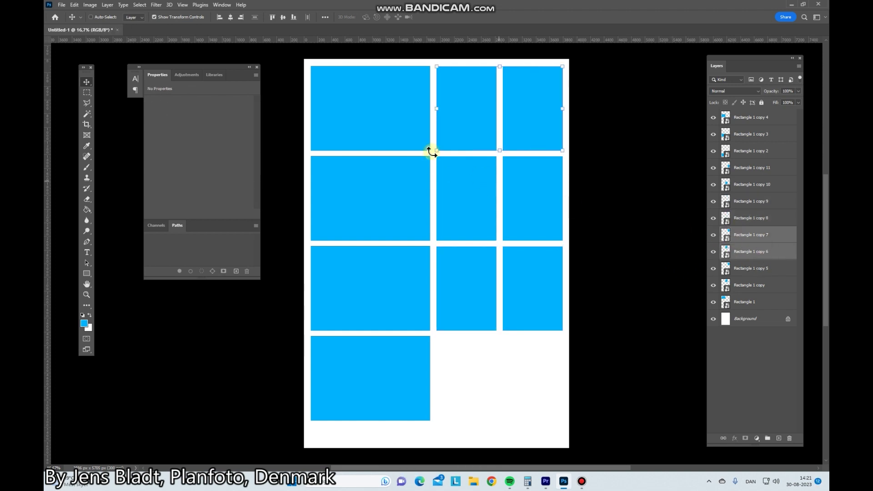
{"action": "left_click_drag", "start_coordinate": [460, 117], "coordinate": [459, 386]}
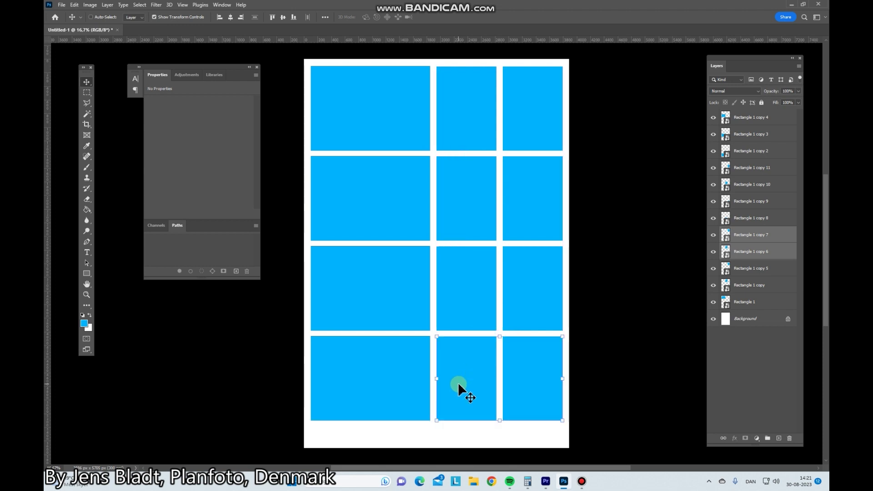
{"action": "left_click", "coordinate": [776, 320]}
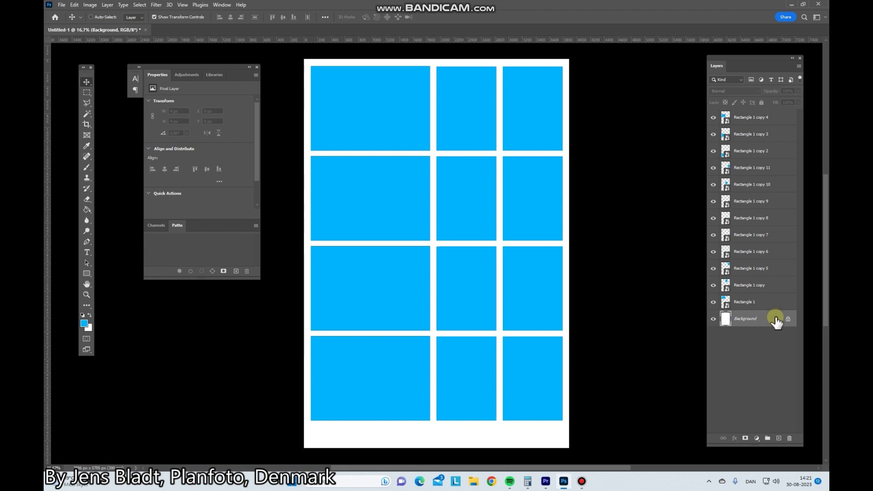
{"action": "left_click_drag", "start_coordinate": [777, 331], "coordinate": [726, 302]}
Open Rectangle 1's smart-object contents with the embedded profile and close the Properties panel
{"action": "double_click", "coordinate": [726, 301]}
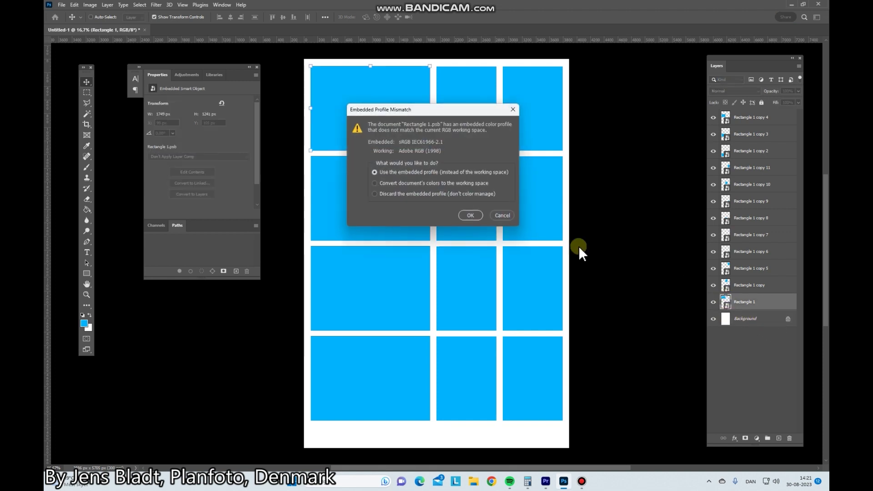
{"action": "left_click", "coordinate": [469, 215]}
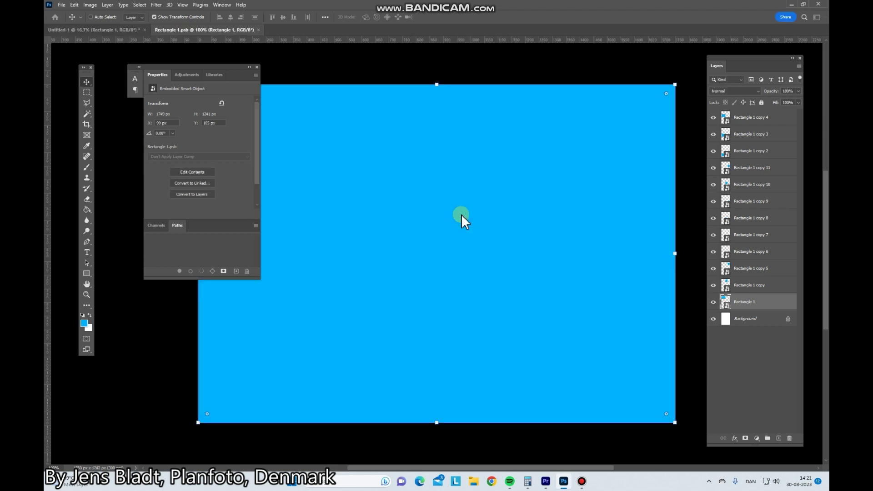
{"action": "left_click", "coordinate": [258, 66]}
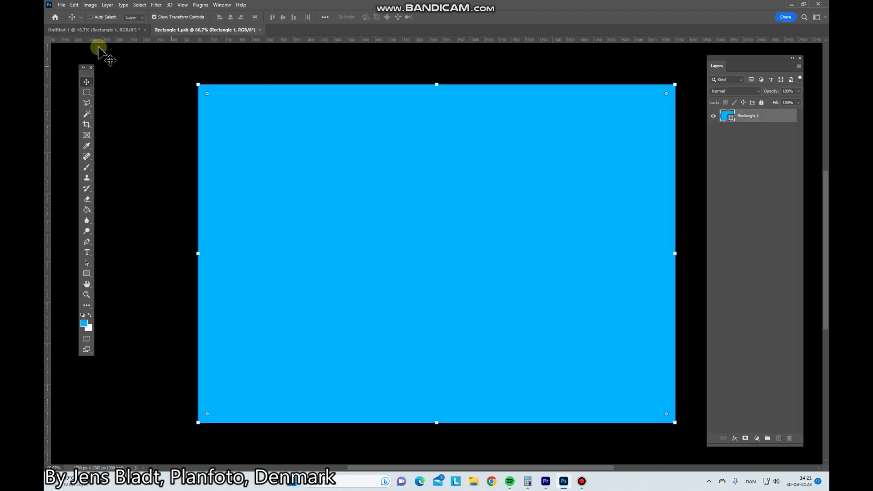
Place the child's portrait JPG as embedded and enlarge it to cover the blue rectangle
{"action": "left_click", "coordinate": [62, 5]}
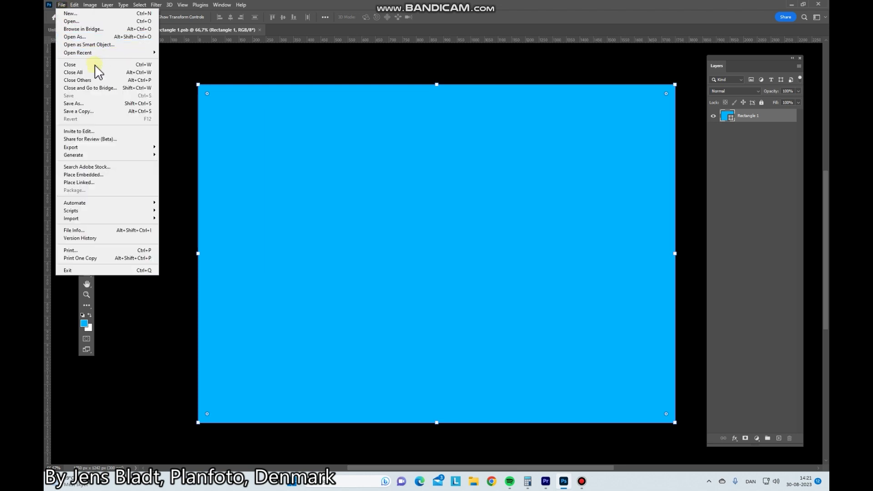
{"action": "left_click", "coordinate": [127, 173]}
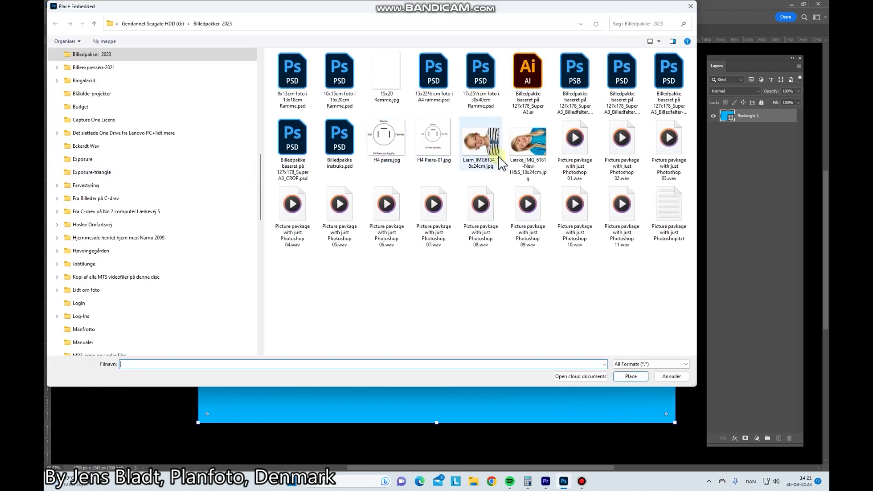
{"action": "left_click", "coordinate": [531, 145]}
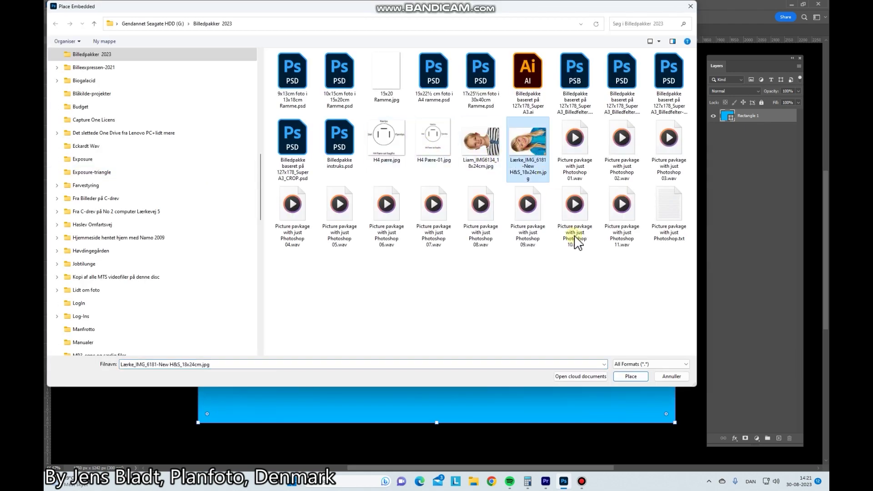
{"action": "left_click", "coordinate": [631, 376]}
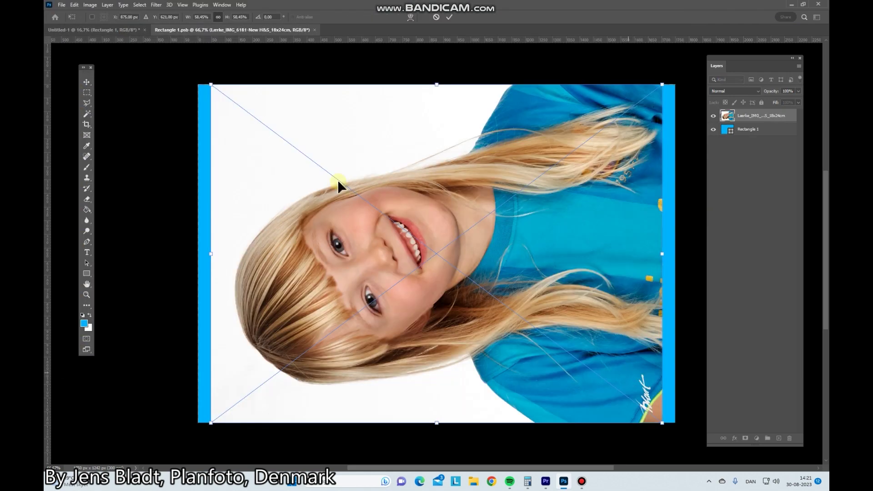
{"action": "left_click_drag", "start_coordinate": [211, 85], "coordinate": [193, 72]}
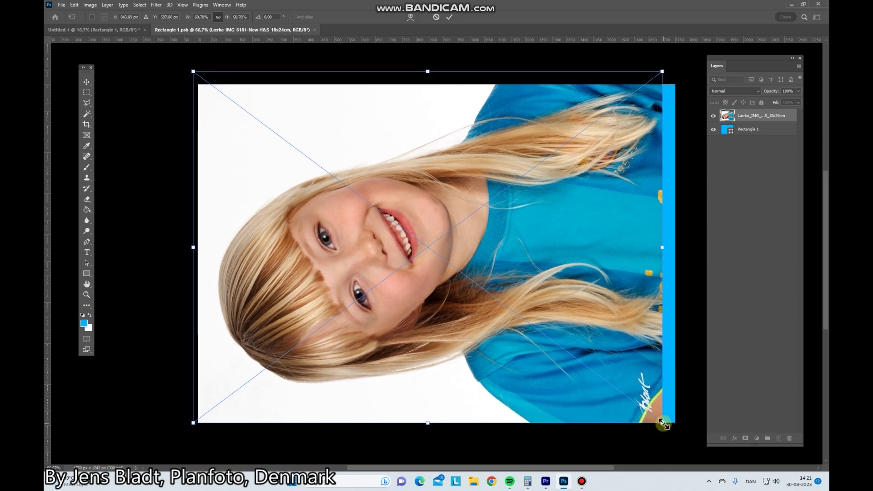
{"action": "left_click_drag", "start_coordinate": [663, 423], "coordinate": [681, 436]}
{"action": "left_click_drag", "start_coordinate": [566, 363], "coordinate": [570, 353]}
{"action": "left_click", "coordinate": [450, 17]}
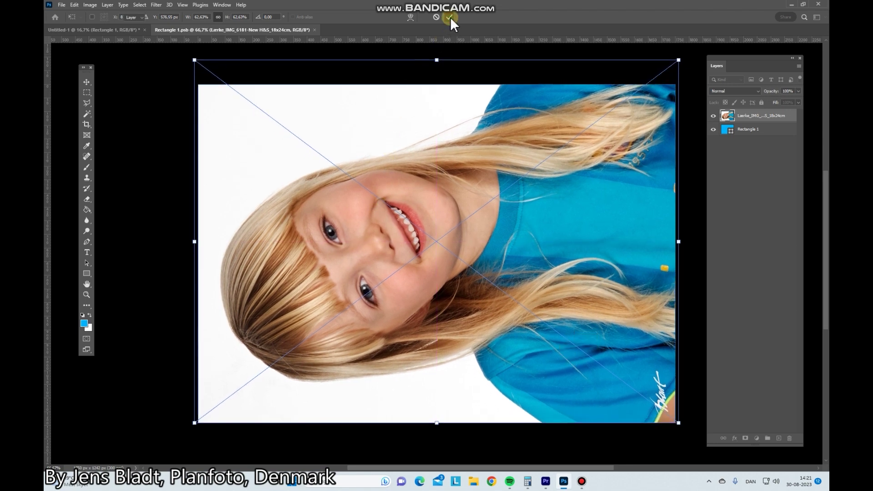
Save and close Rectangle 1.psb, then select the Background layer in Untitled-1
{"action": "left_click", "coordinate": [319, 30]}
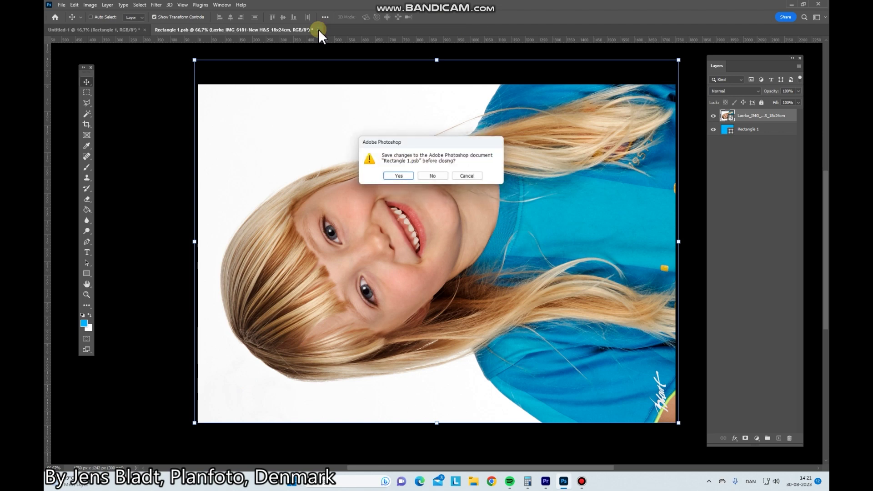
{"action": "left_click", "coordinate": [409, 175]}
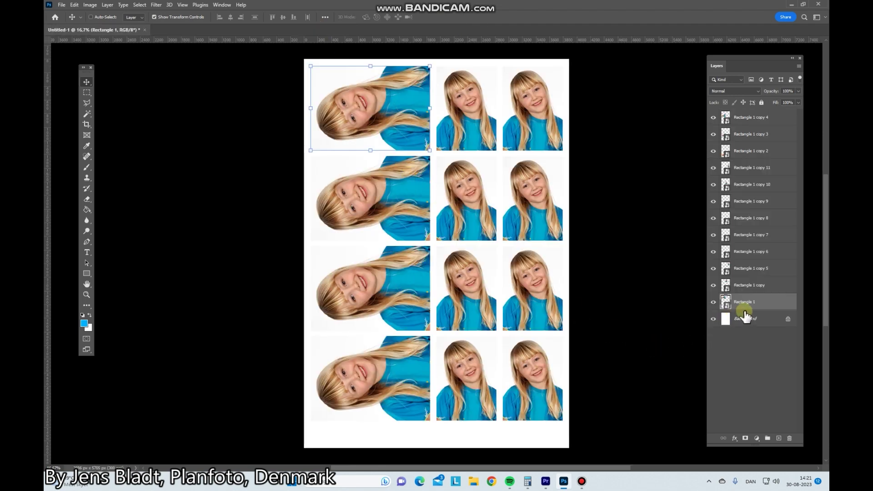
{"action": "left_click", "coordinate": [755, 320]}
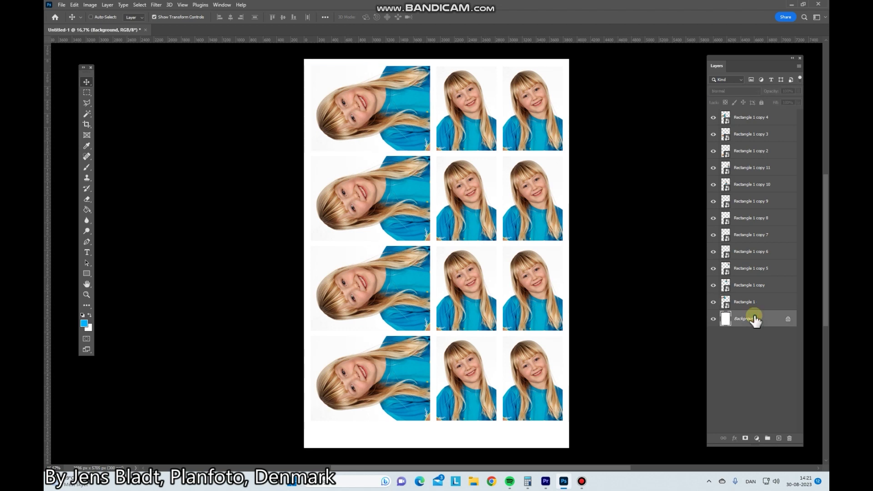